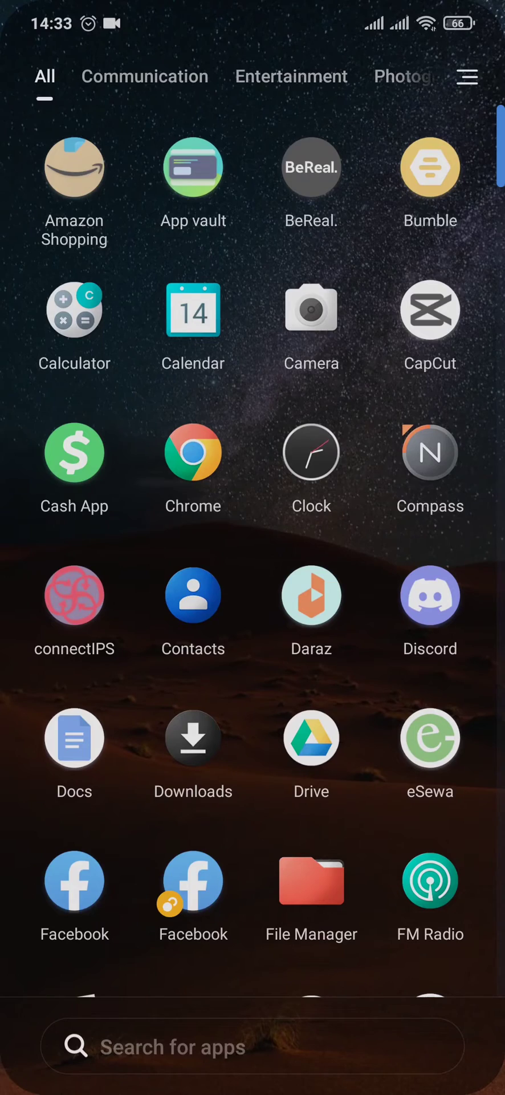
Scroll the app drawer down past Facebook to Gallery, Gmail and Instagram.
drag(382, 395, 383, 590)
scroll(383, 590, down, 8)
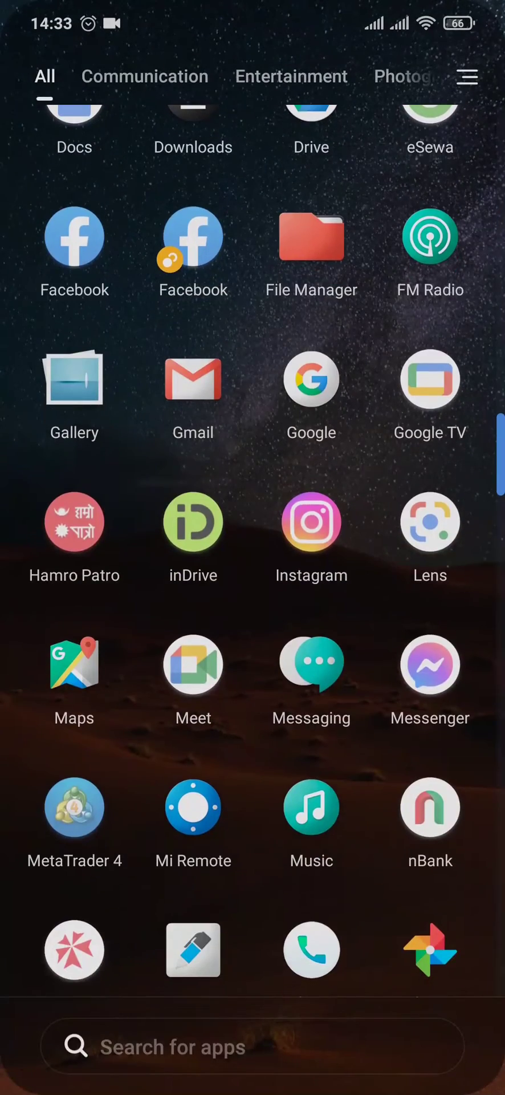
click(430, 667)
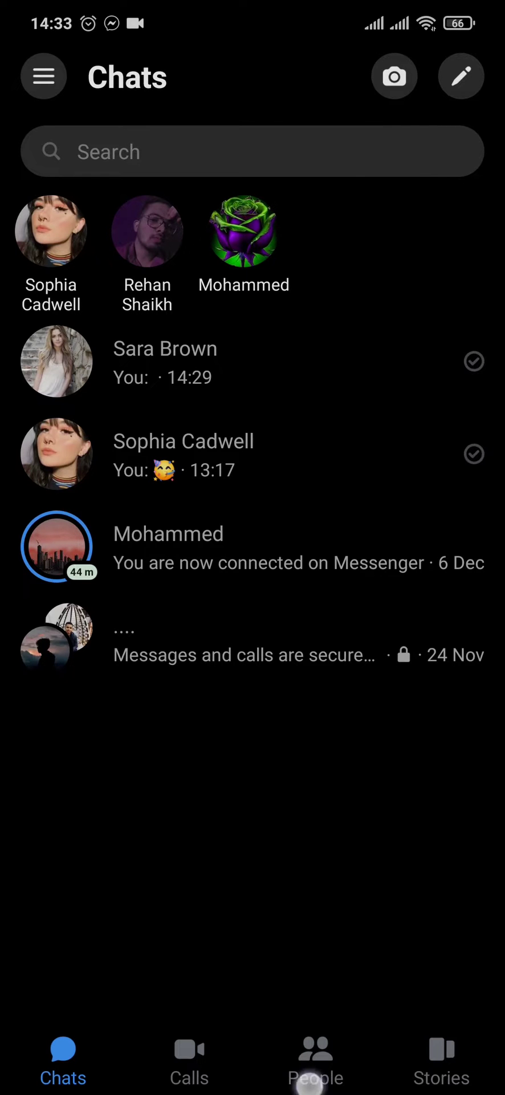
key(Home)
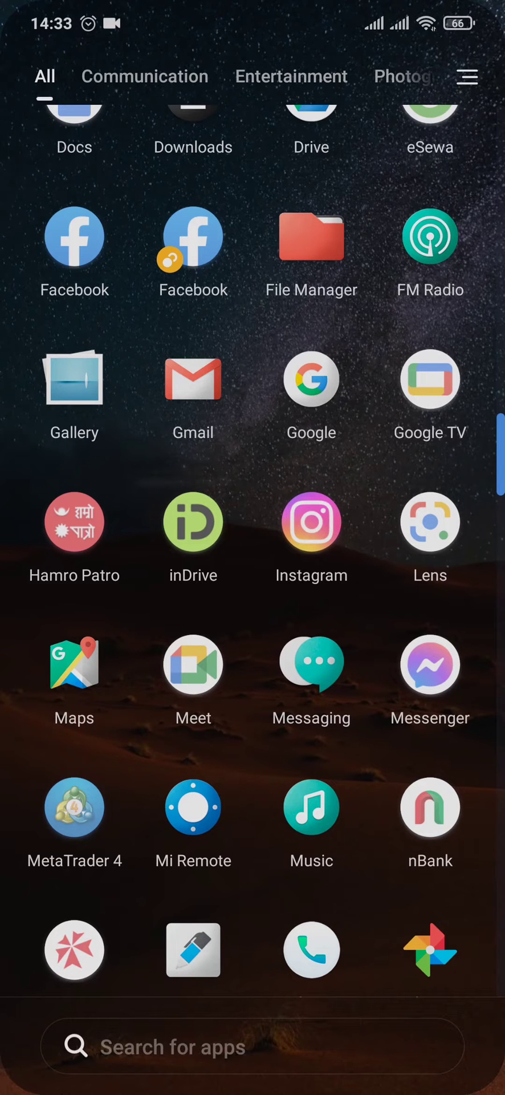
Pull down the Control centre to reach the Settings main page with Wi-Fi and Bluetooth.
drag(385, 8, 385, 513)
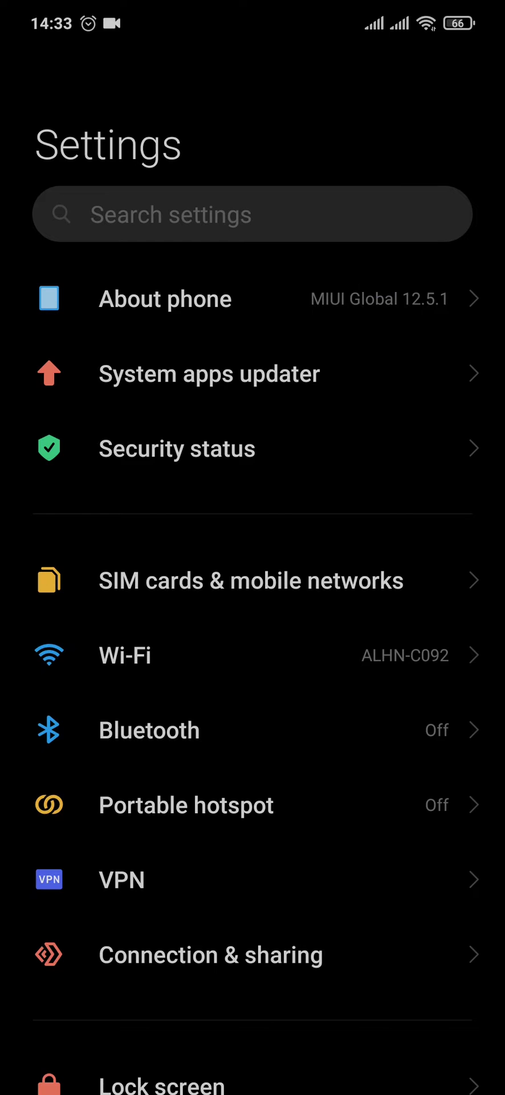
scroll(434, 598, down, 3)
scroll(433, 472, down, 3)
scroll(403, 548, down, 3)
scroll(394, 599, down, 2)
Go to Additional settings, then Languages & input, showing English (United Kingdom) and Gboard.
click(314, 650)
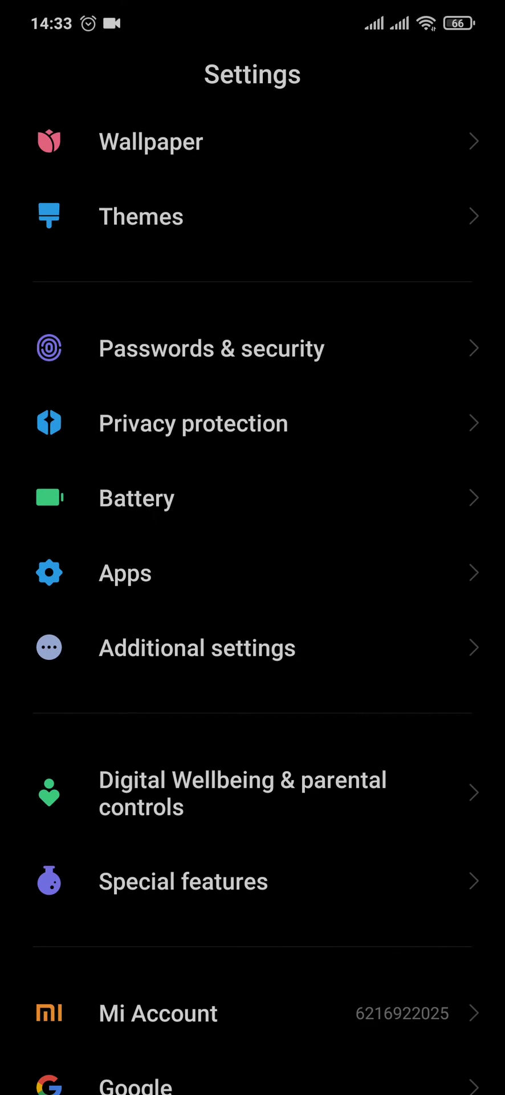
click(377, 301)
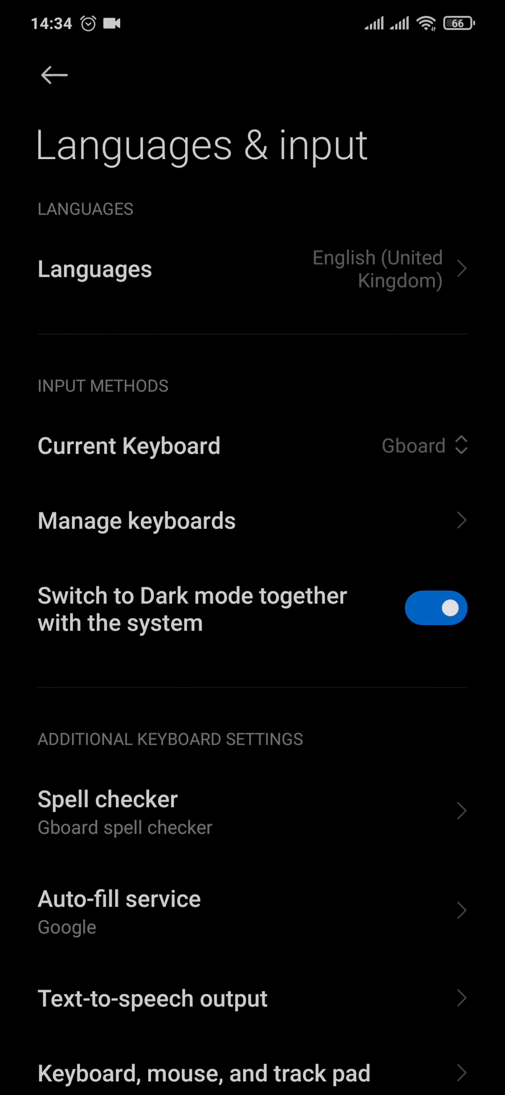
Choose Español (España) from the system language list and confirm it with OK.
click(386, 276)
scroll(375, 573, down, 3)
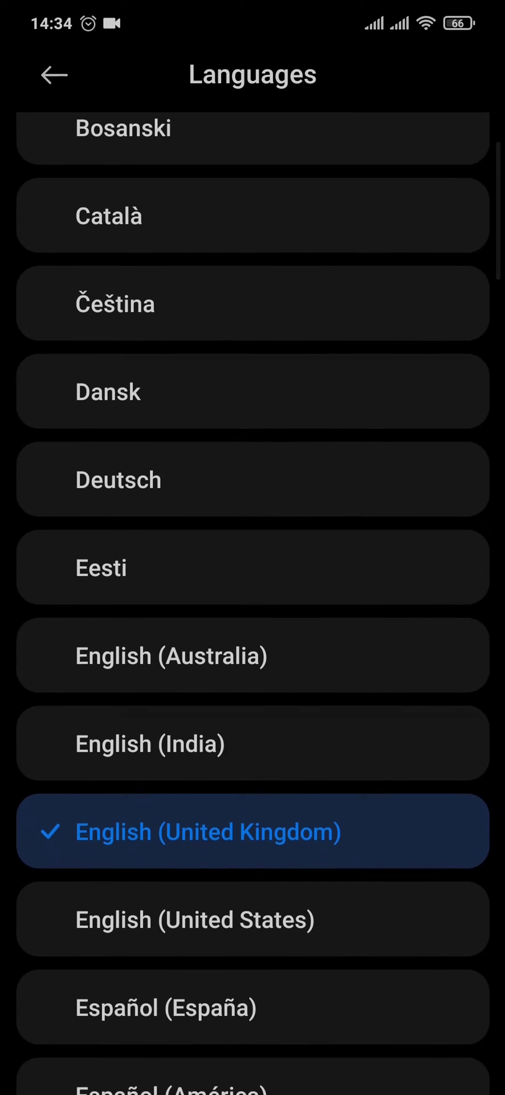
scroll(355, 637, down, 1)
scroll(358, 590, up, 5)
scroll(252, 599, down, 2)
scroll(417, 513, down, 2)
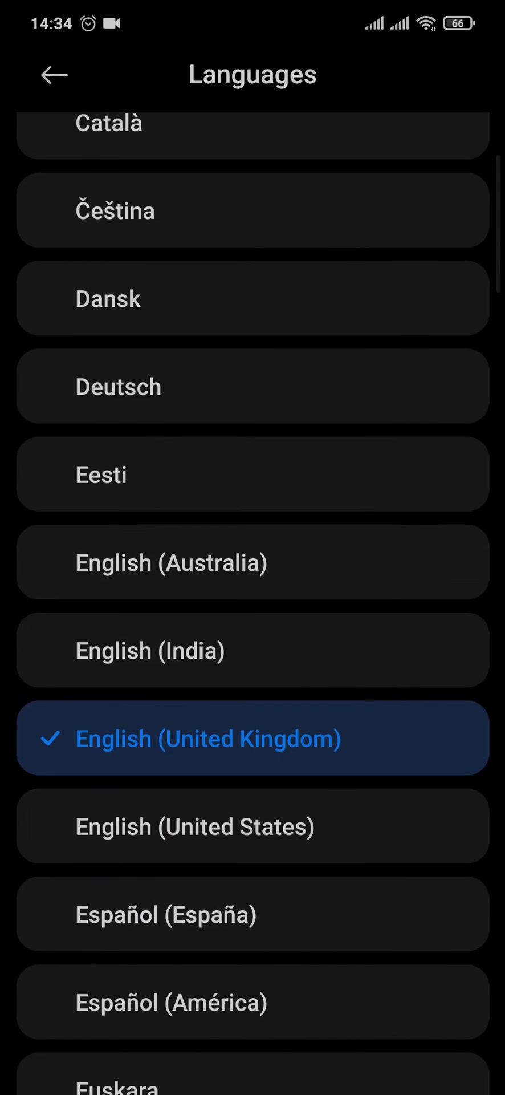
scroll(438, 484, down, 3)
click(253, 518)
click(380, 1026)
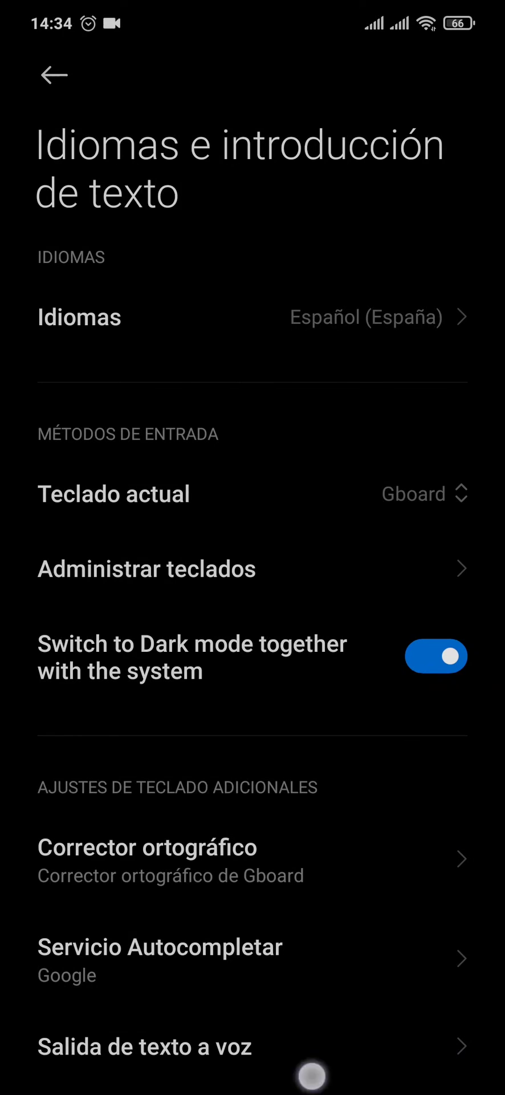
Go home and reopen Messenger from Recents, now showing Buscar, Llamadas, Personas and Historias.
drag(311, 1073, 311, 770)
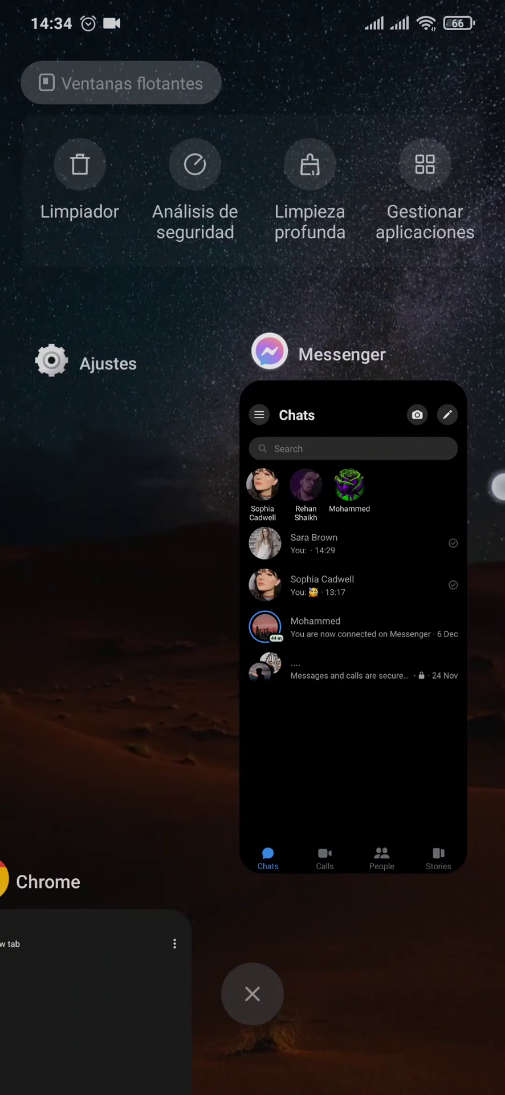
click(349, 565)
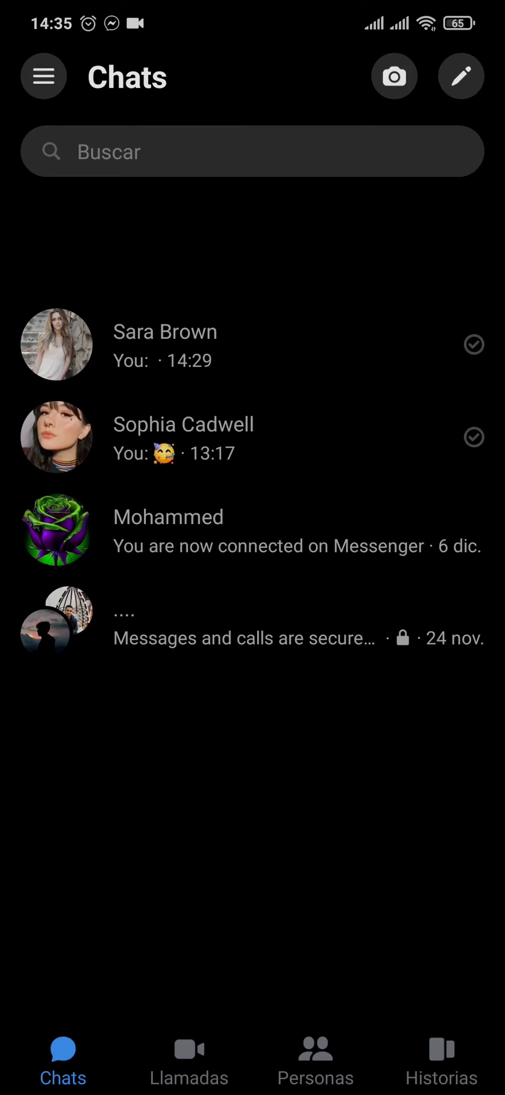
Leave Messenger for the home screen and open the app drawer with Spanish app names.
click(44, 77)
drag(302, 1078, 304, 867)
drag(372, 792, 360, 428)
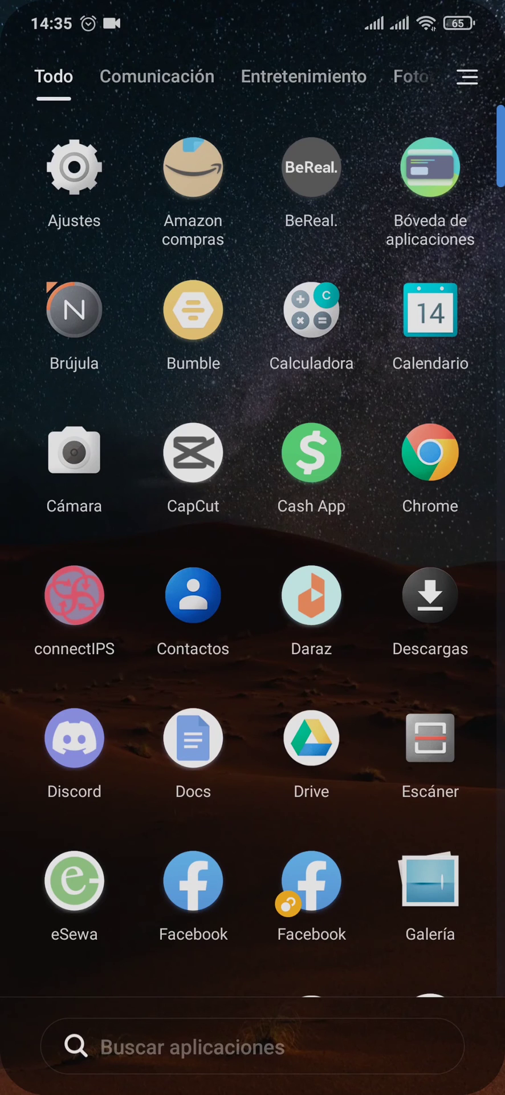
scroll(253, 548, down, 3)
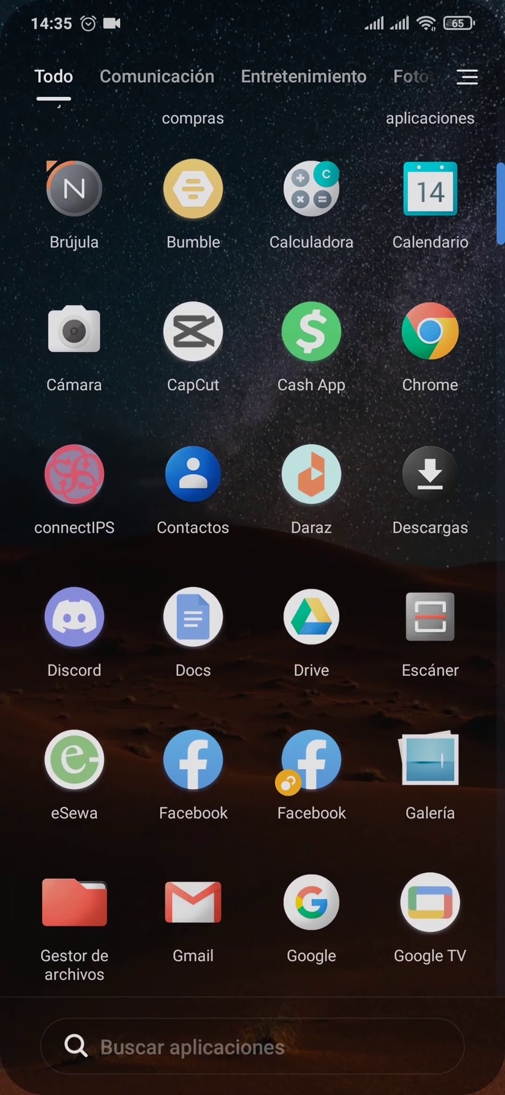